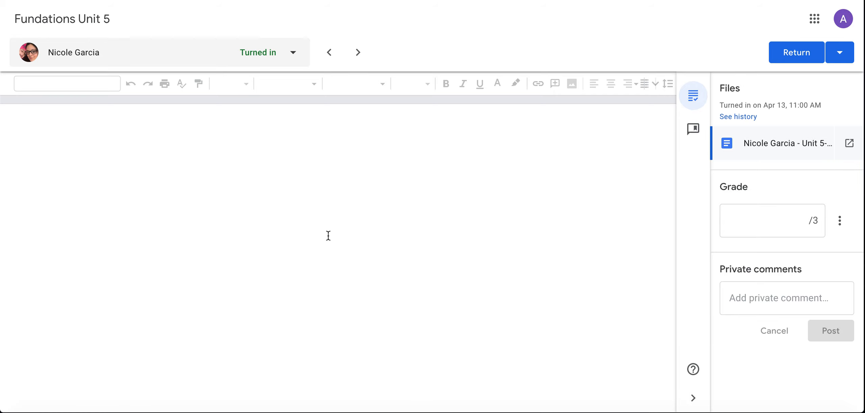
- Add the comment "Awesome job!" to the whole second sentence of the student's document
scroll(328, 235, "down", 2)
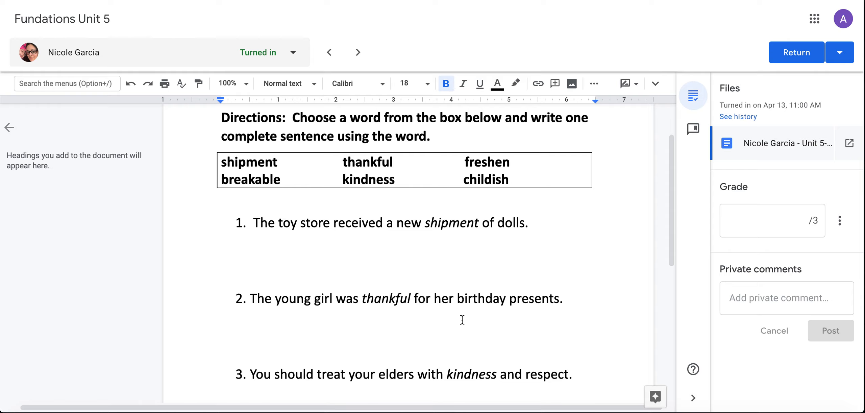
scroll(462, 319, "down", 2)
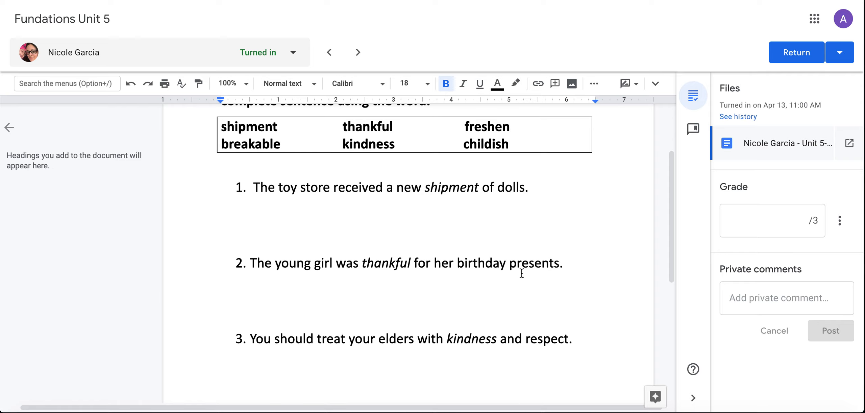
left_click(565, 263)
left_click_drag(412, 268, 251, 265)
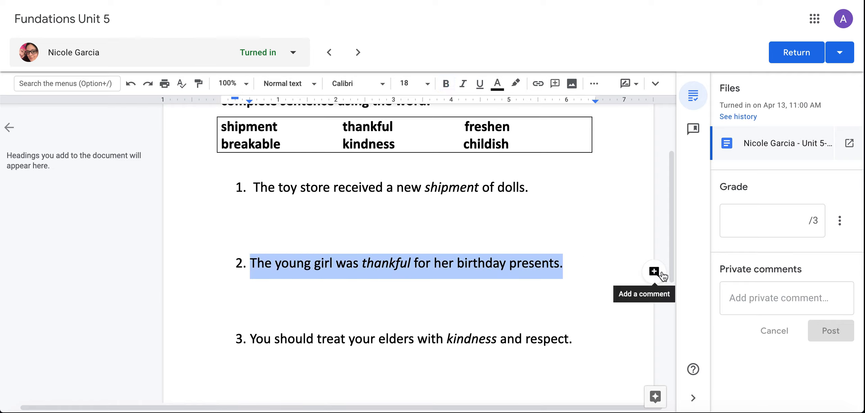
left_click(658, 274)
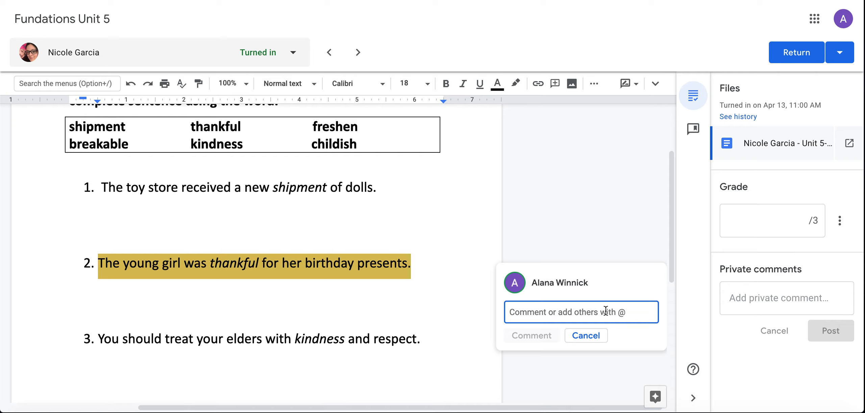
type("Awesome ")
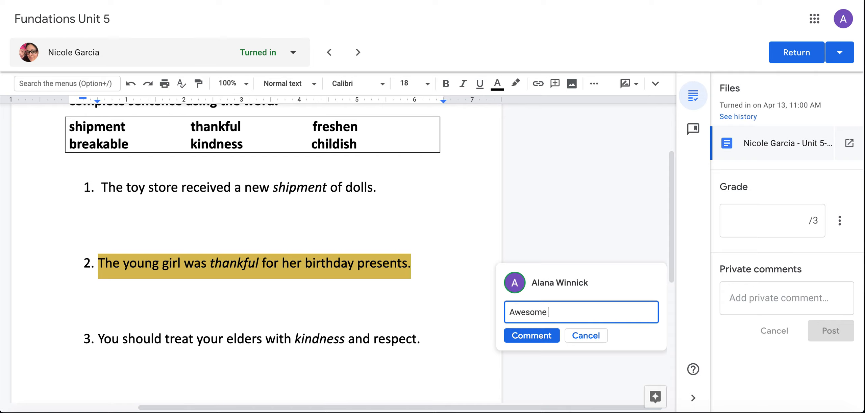
type("job!")
left_click(540, 336)
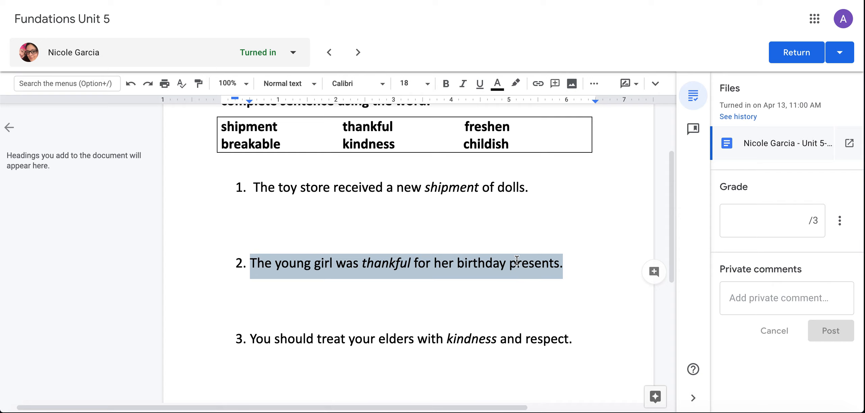
- Suggest replacing "dolls" with "trucks" at the end of the first sentence
scroll(523, 196, "up", 1)
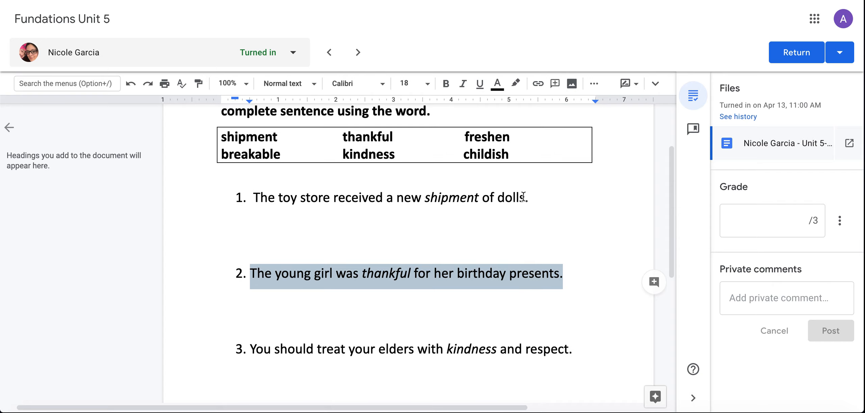
left_click_drag(523, 195, 497, 197)
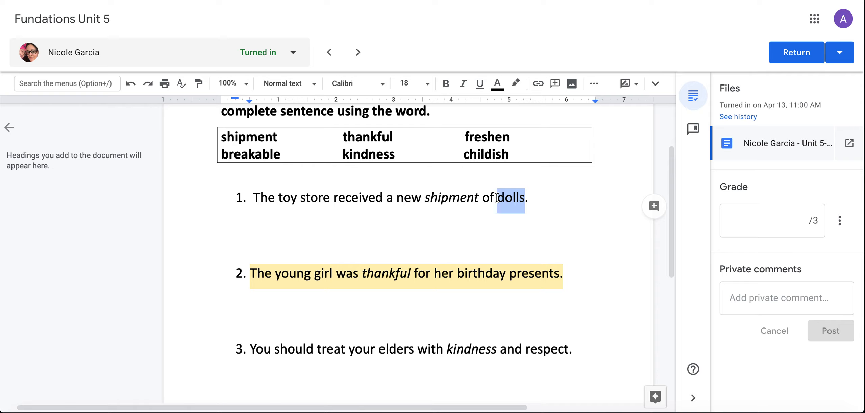
key("BackSpace")
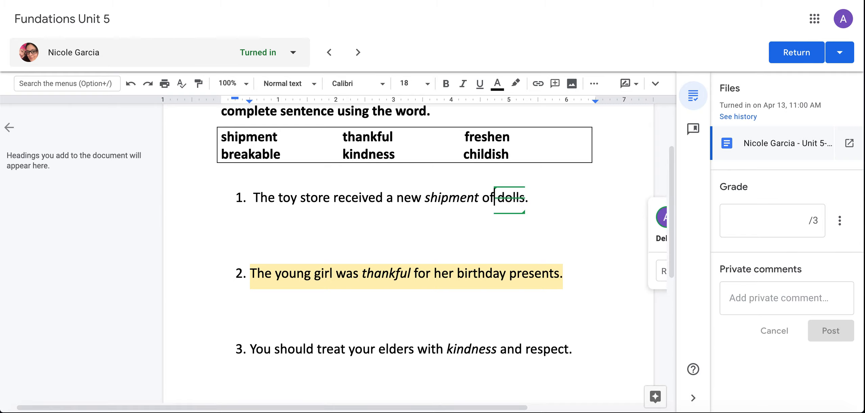
type("trucks")
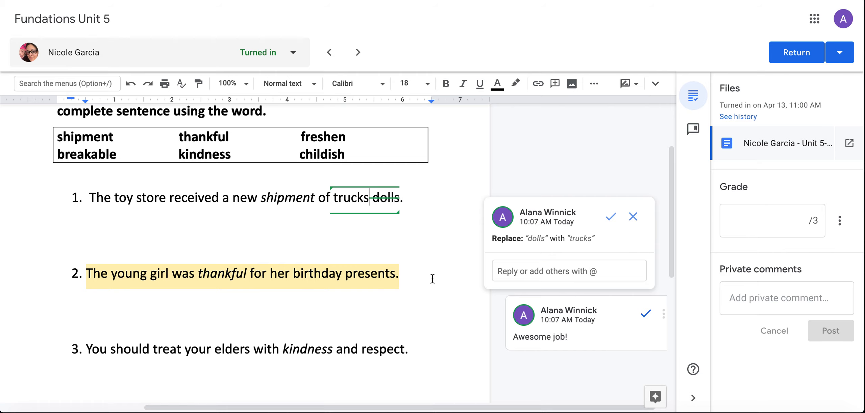
scroll(297, 289, "down", 1)
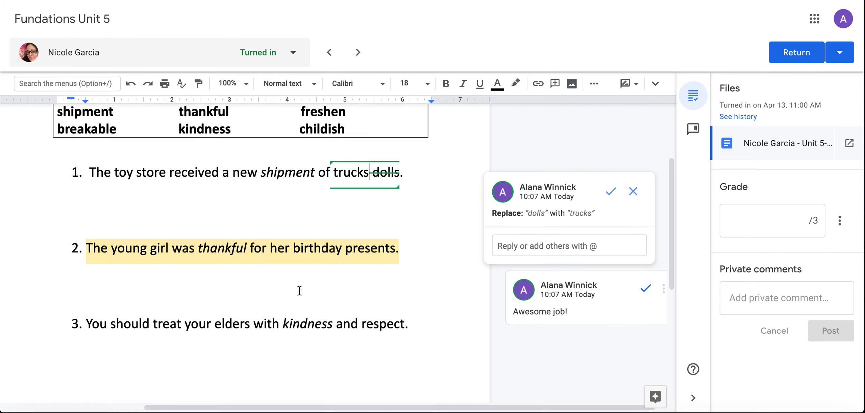
left_click(297, 289)
left_click_drag(353, 248, 268, 253)
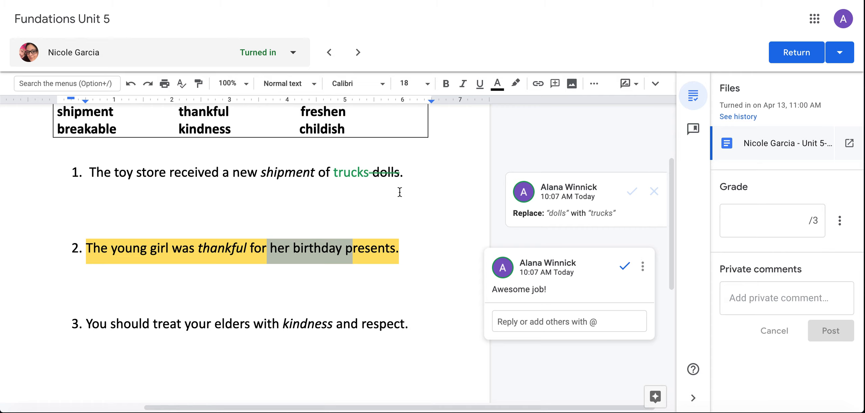
left_click(354, 177)
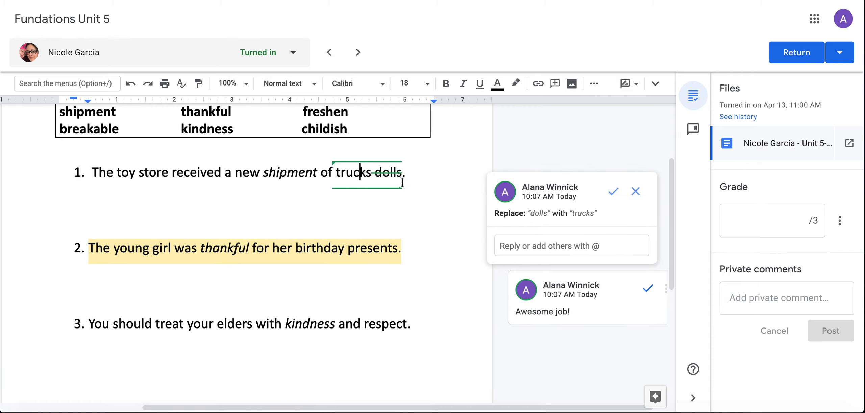
- Grade the student's submission 3 out of 3
left_click(766, 224)
type("3")
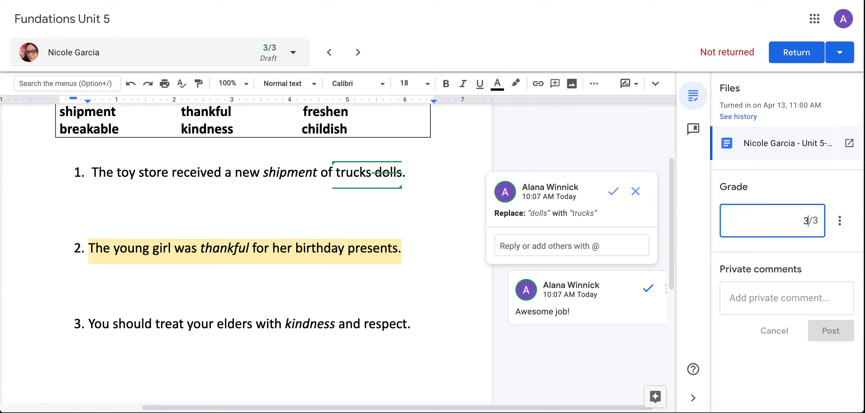
left_click(796, 299)
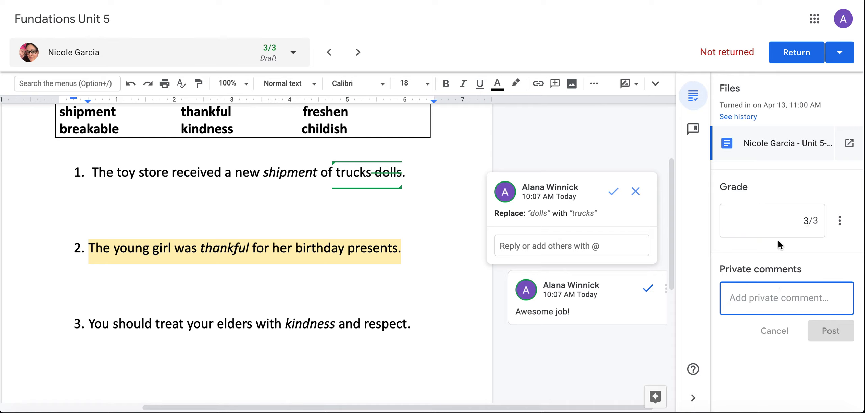
left_click(368, 255)
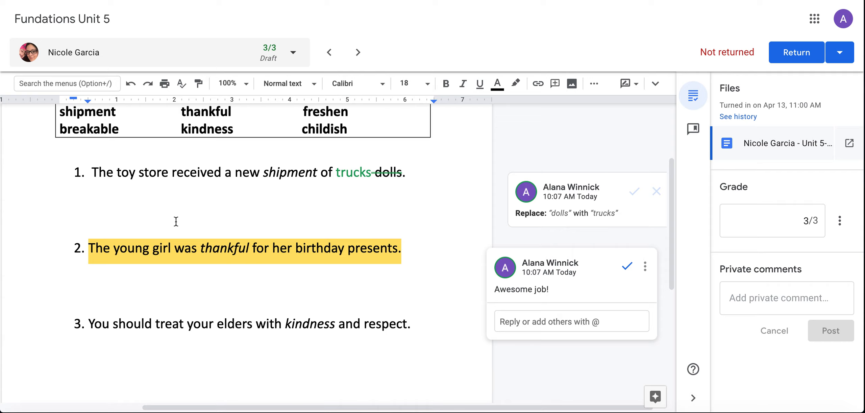
- Switch to the next student's turned-in submission, directly after the current one in the student list
left_click(169, 56)
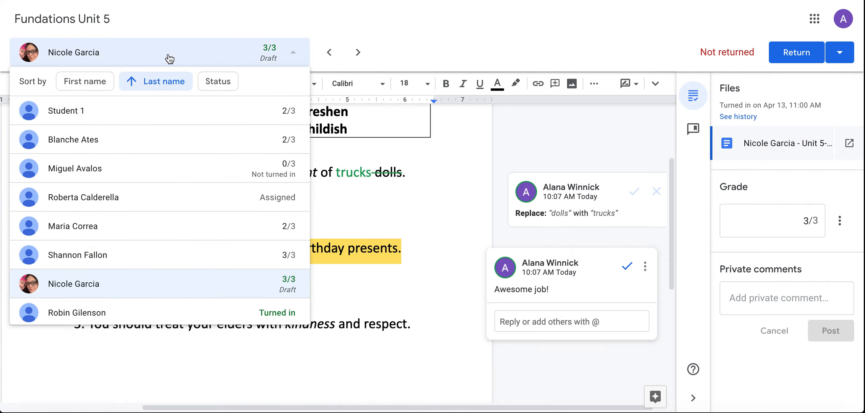
left_click(148, 302)
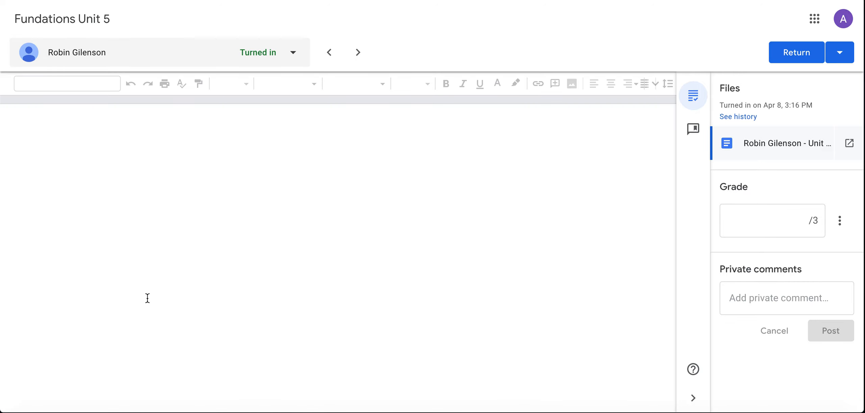
scroll(147, 298, "down", 2)
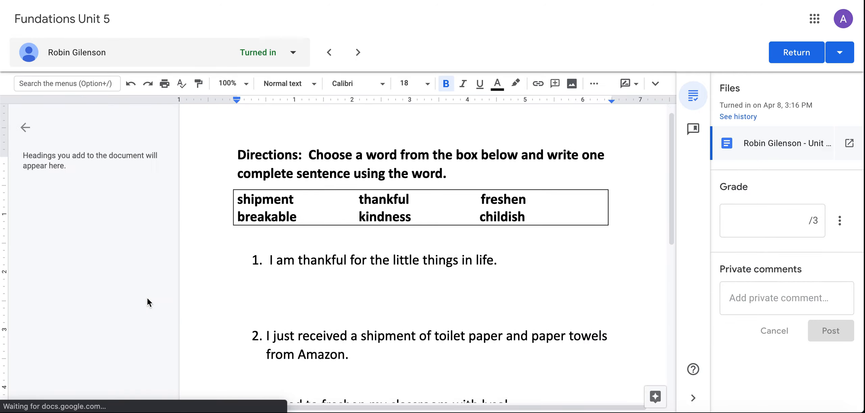
scroll(147, 297, "right", 1)
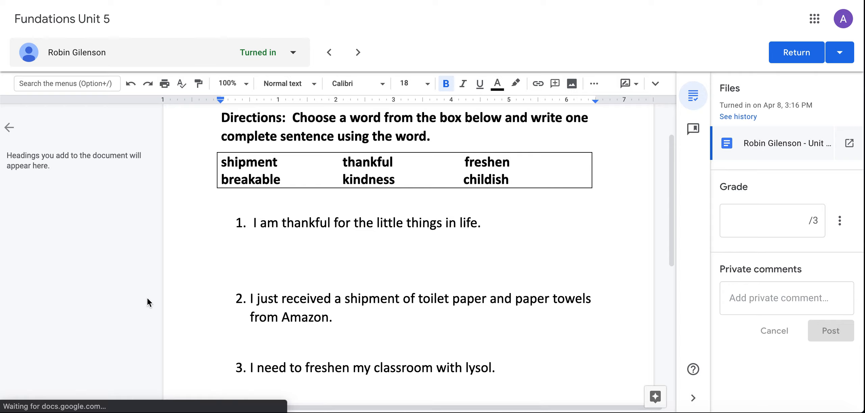
- Suggest replacing the lowercase "l" of "lysol" with a capital "L" in the third sentence
left_click_drag(481, 224, 388, 223)
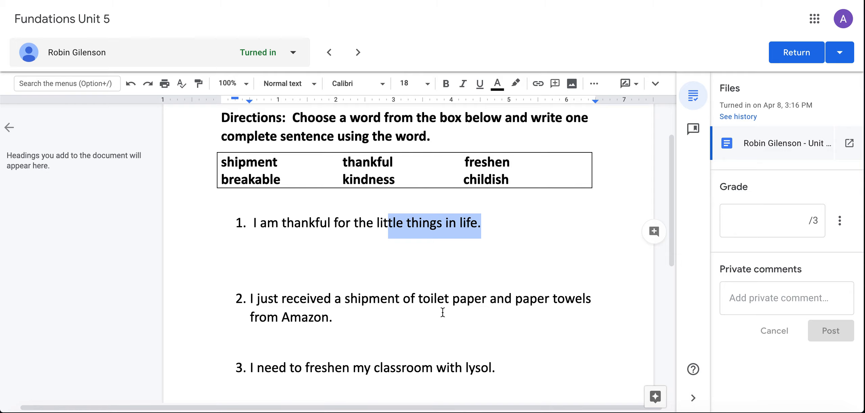
left_click(469, 368)
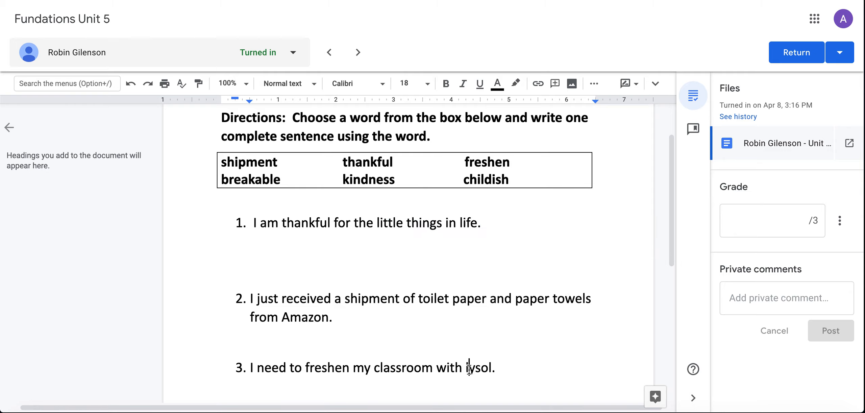
scroll(482, 380, "down", 2)
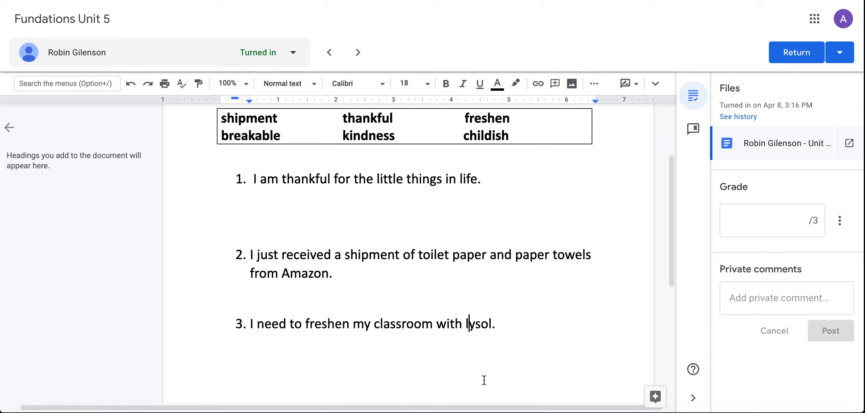
key("BackSpace")
type("L")
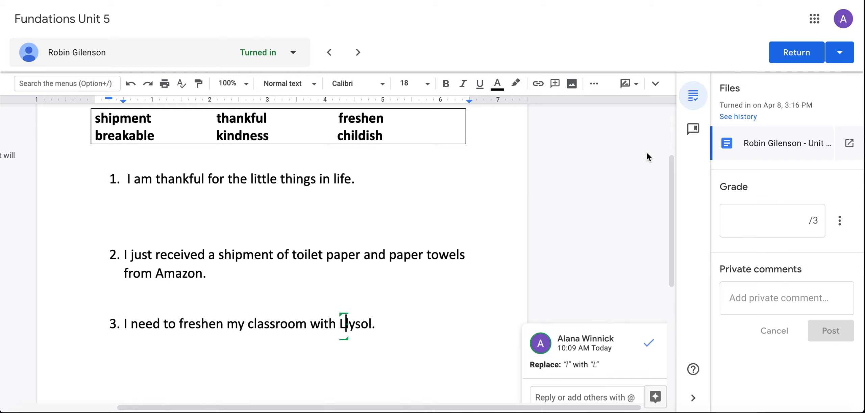
- Open the comment bank to view its saved comments and the form for adding new ones
left_click(697, 132)
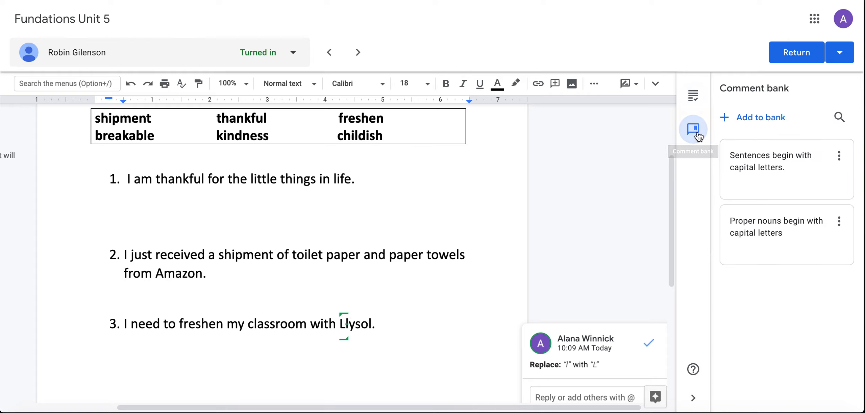
mouse_move(770, 241)
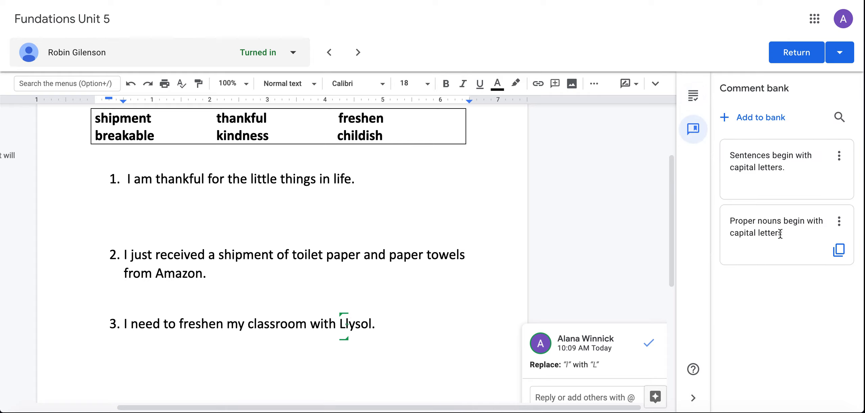
left_click(740, 118)
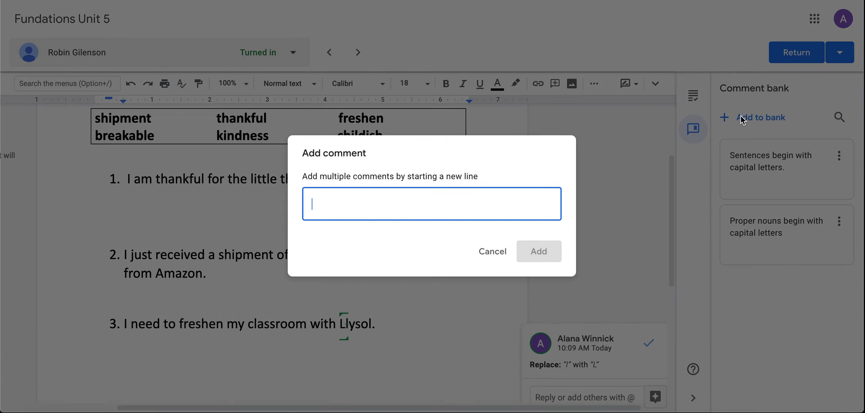
left_click(492, 251)
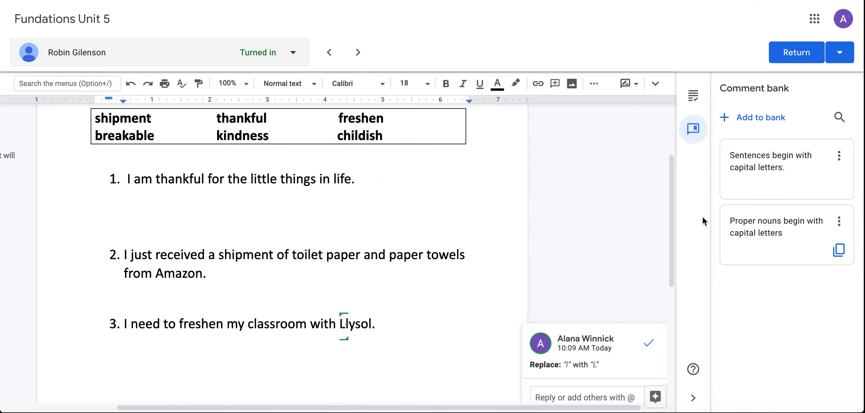
- Comment on the word "Lysol" in sentence 3 with the saved comment "Proper nouns begin with capital letters"
left_click_drag(375, 323, 339, 323)
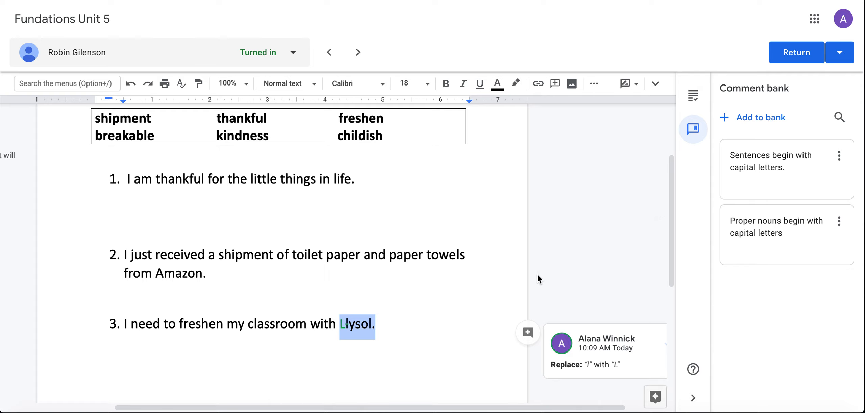
left_click(528, 333)
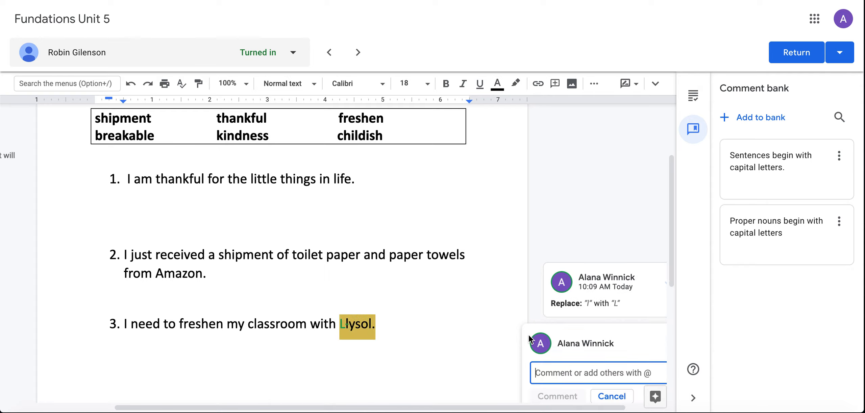
type("proper")
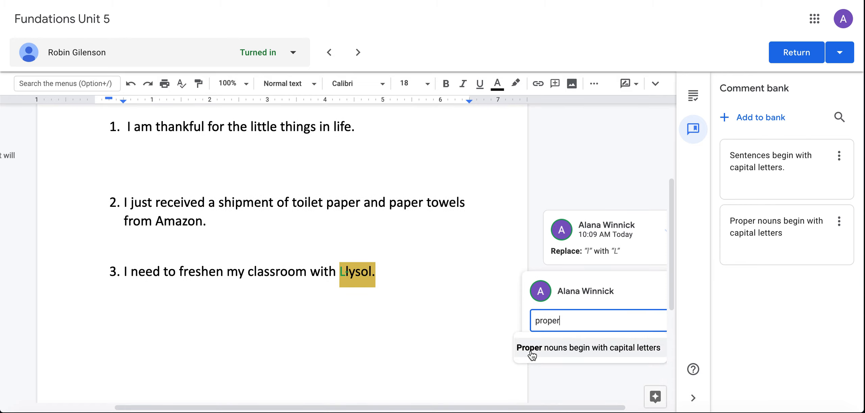
left_click(531, 351)
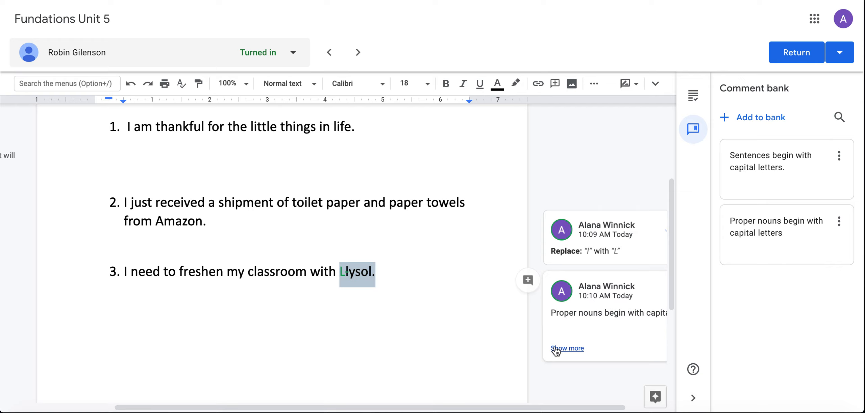
- Switch from the comment bank back to the submission's files and grade
scroll(528, 286, "up", 1)
scroll(529, 285, "up", 1)
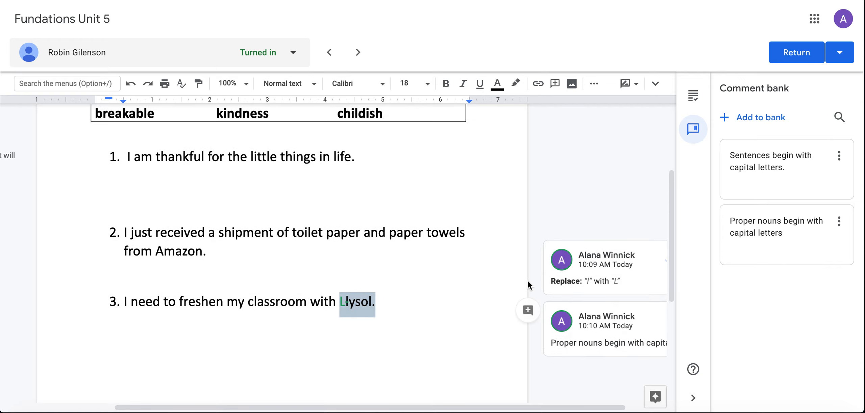
scroll(529, 285, "up", 2)
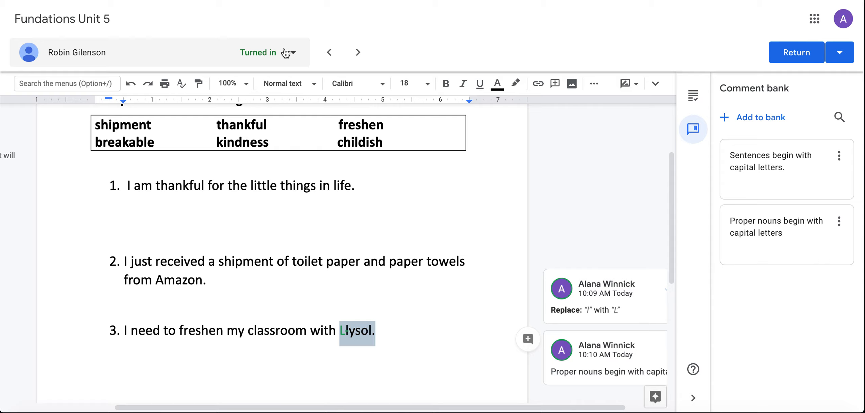
left_click(694, 97)
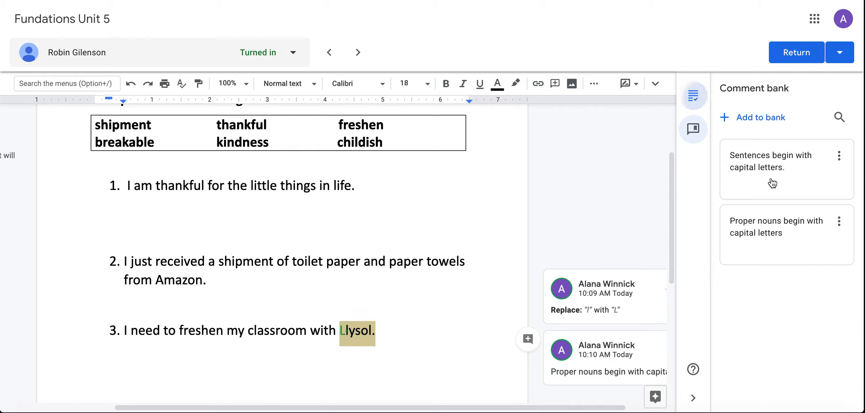
- Grade the open submission 3 out of 3 and check the class's grades in the student list
left_click(783, 216)
type("3")
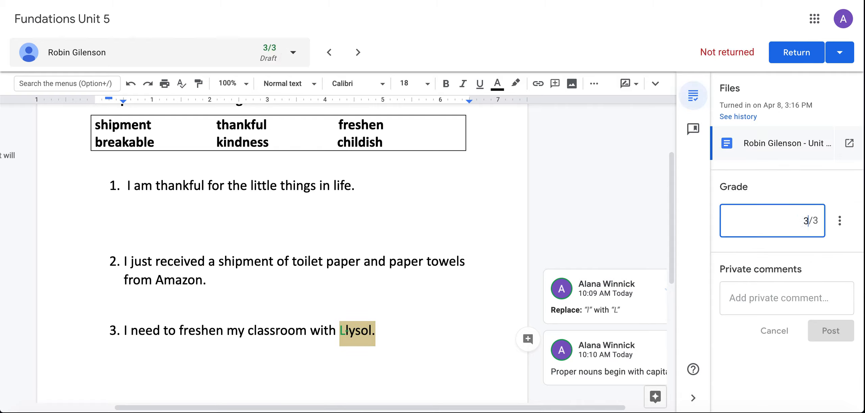
left_click(763, 299)
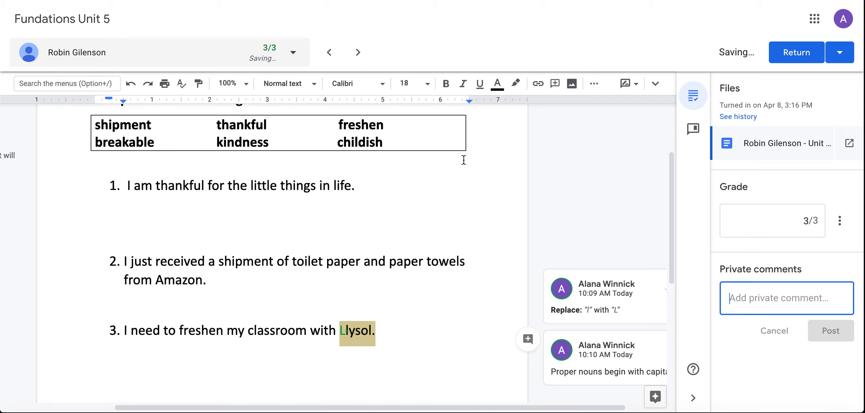
left_click(293, 52)
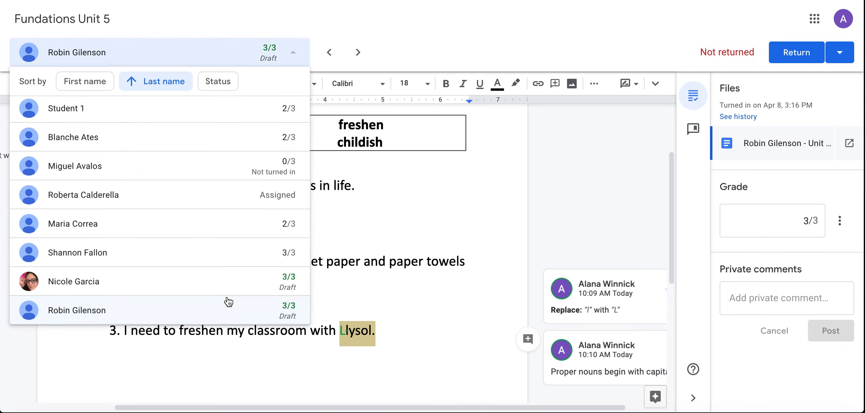
left_click(388, 251)
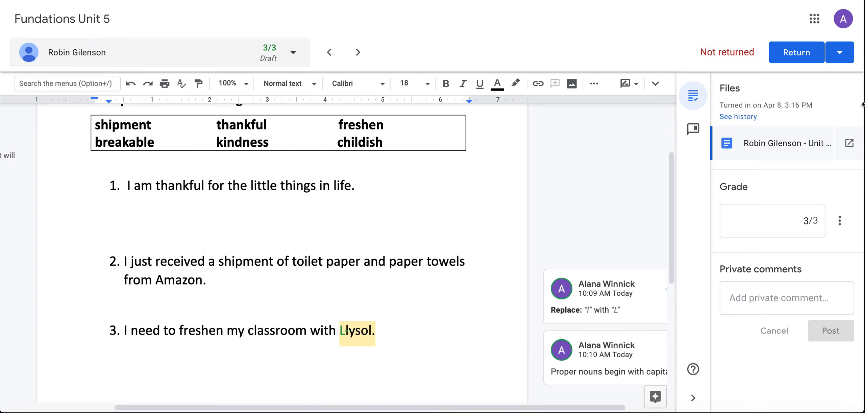
- Return the two submissions with draft grades to their students together, leaving out the ungraded turned-in ones
left_click(844, 60)
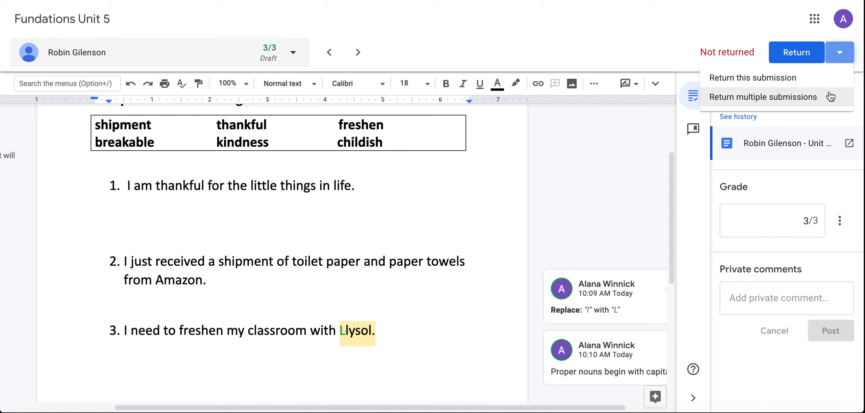
left_click(796, 103)
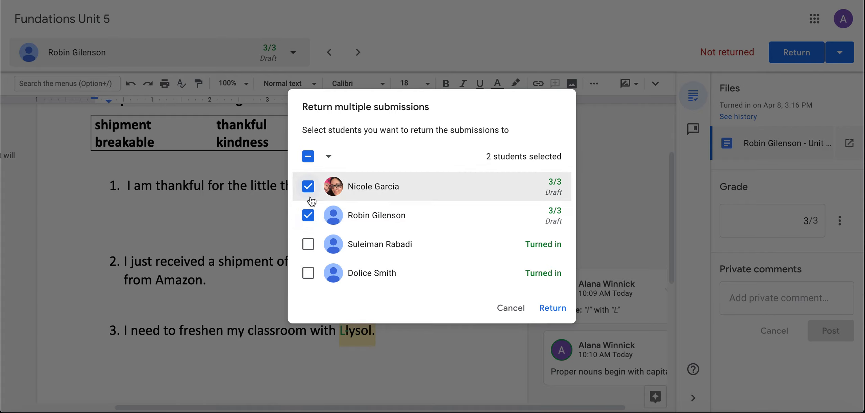
left_click(561, 311)
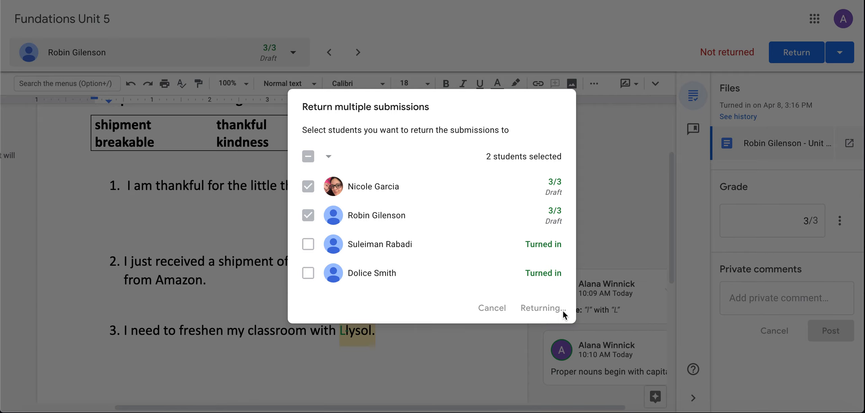